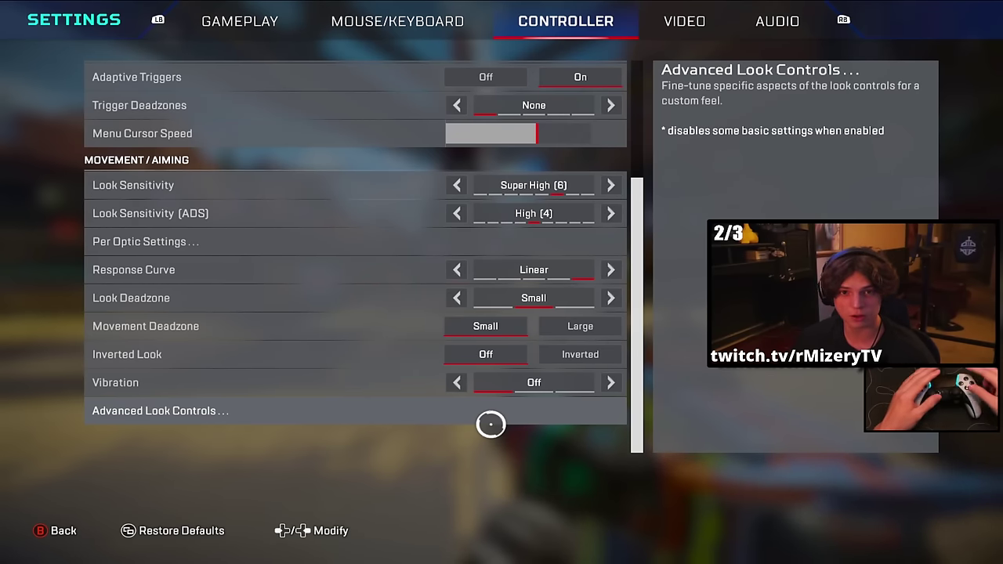
Step: Open Advanced Look Controls from the Controller settings tab
{"action": "left_click", "coordinate": [490, 421]}
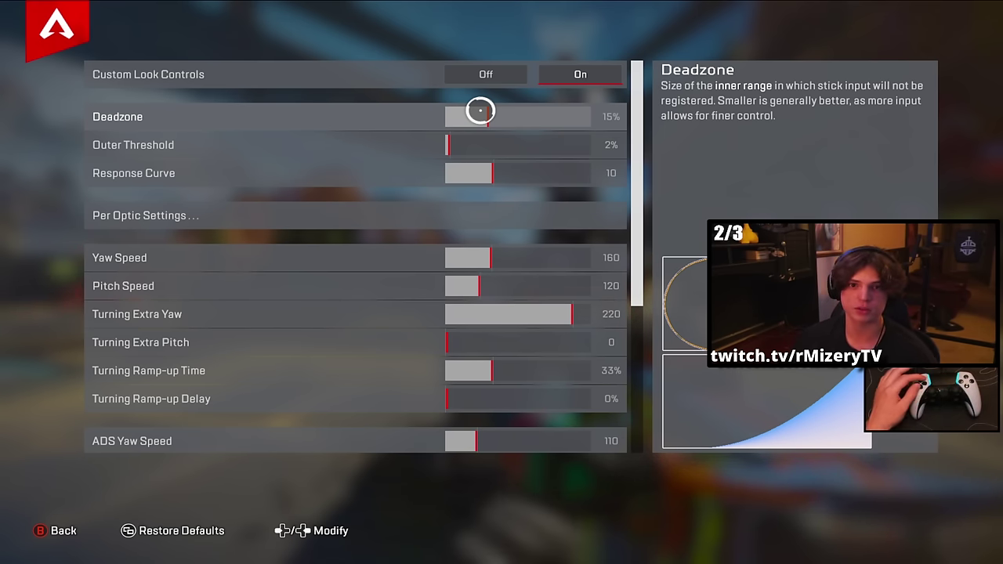
Step: Drag the look Deadzone slider fully left to 0% in advanced look controls
{"action": "left_click_drag", "start_coordinate": [480, 110], "coordinate": [319, 111]}
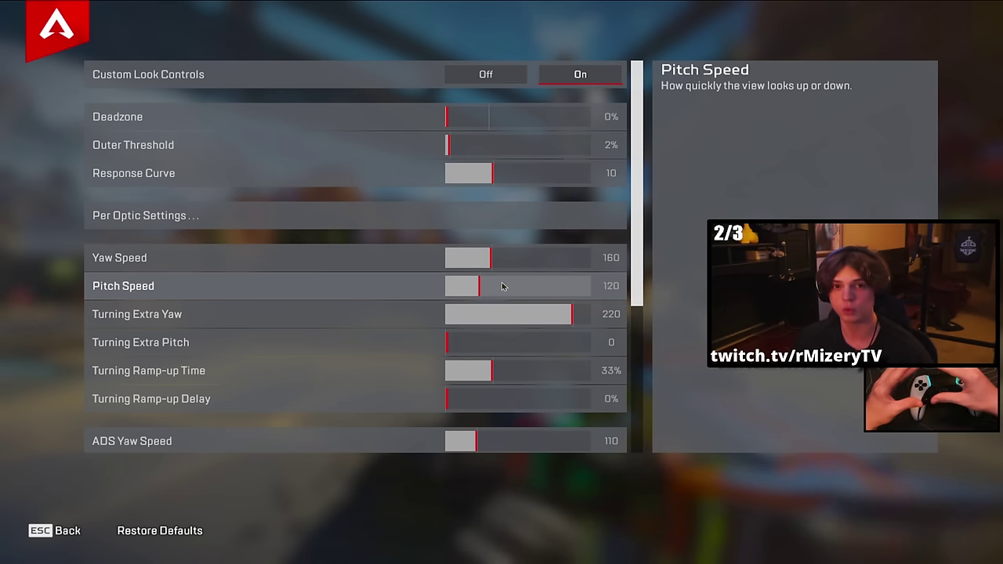
{"action": "key", "text": "Up"}
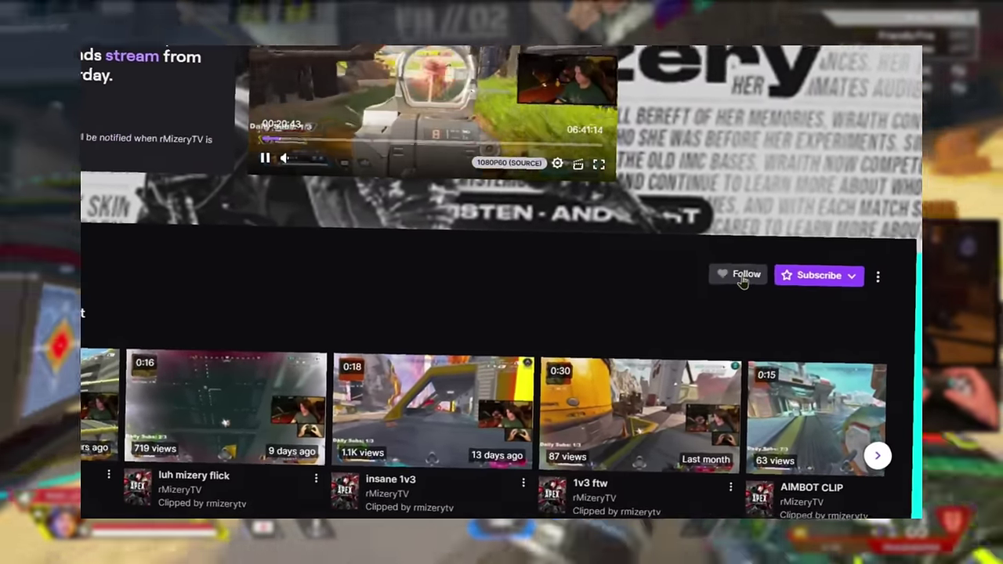
Step: Follow the streamer on their Twitch channel page
{"action": "left_click", "coordinate": [743, 275]}
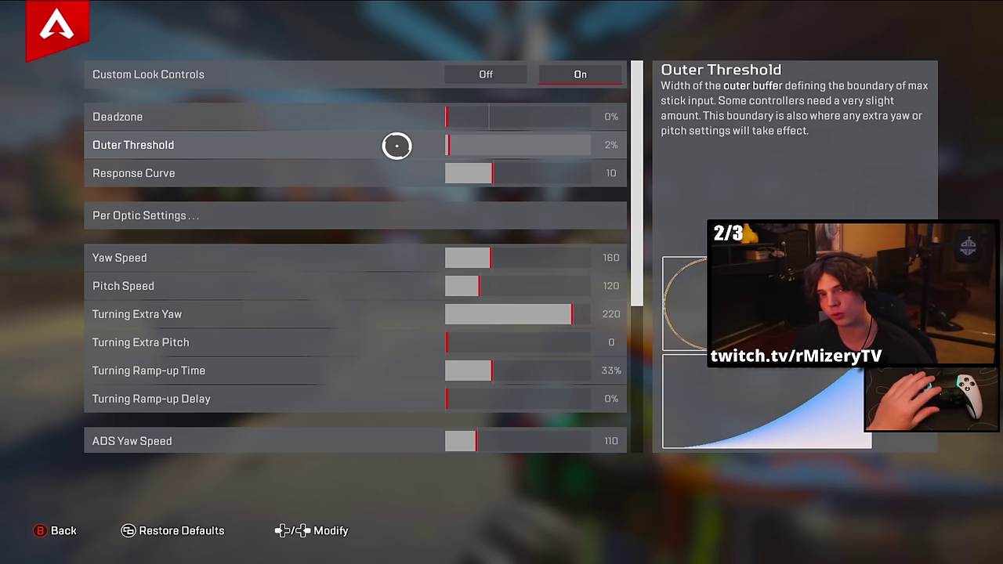
Step: Nudge the Outer Threshold slider up from 2% toward 4%
{"action": "key", "text": "Right"}
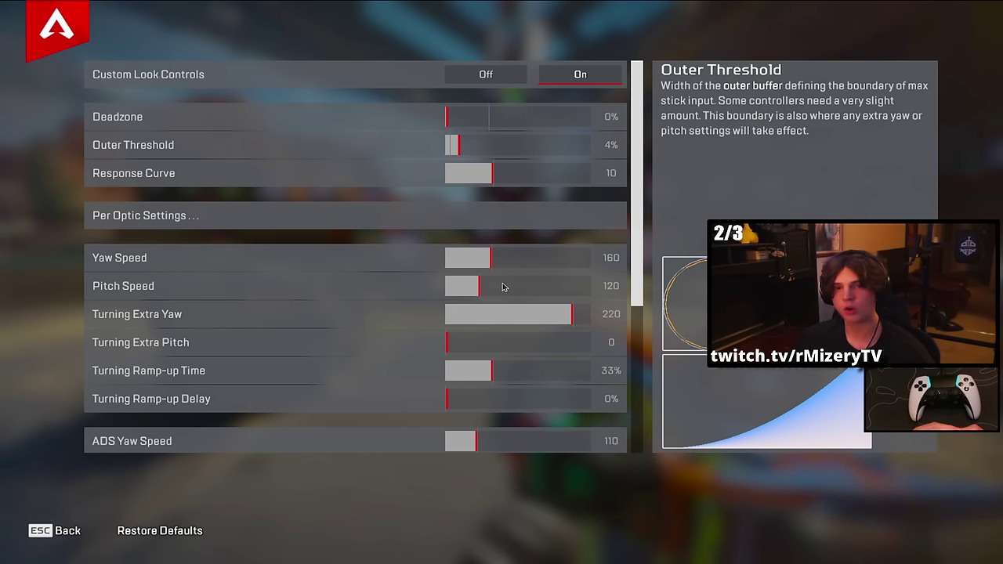
Step: Back out to the controller settings list and step backward through the Response Curve presets
{"action": "left_click", "coordinate": [69, 526]}
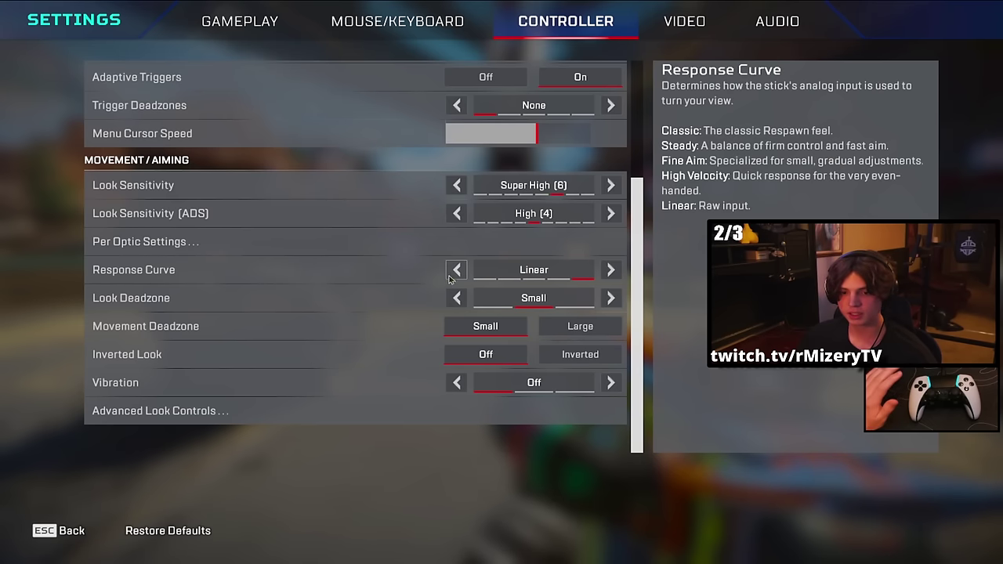
{"action": "left_click", "coordinate": [455, 273]}
{"action": "left_click", "coordinate": [461, 271]}
{"action": "left_click", "coordinate": [460, 271]}
{"action": "left_click", "coordinate": [461, 271]}
{"action": "left_click", "coordinate": [460, 270]}
{"action": "left_click", "coordinate": [461, 270]}
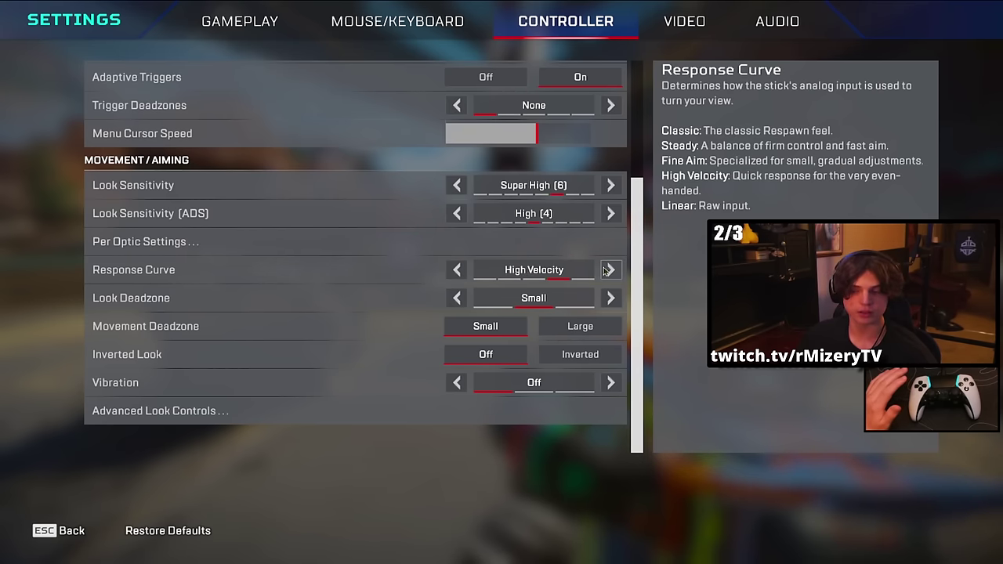
{"action": "left_click", "coordinate": [461, 271]}
{"action": "left_click", "coordinate": [460, 271]}
{"action": "left_click", "coordinate": [461, 270]}
Step: Cycle Response Curve through Steady, Fine Aim, High Velocity and Linear, then reopen Custom Look Controls On
{"action": "left_click", "coordinate": [609, 270]}
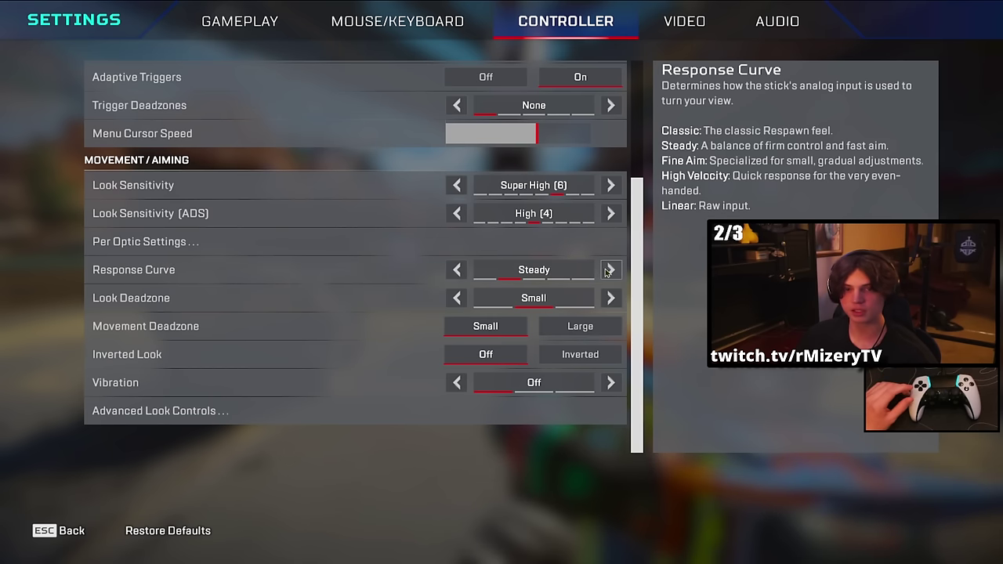
{"action": "left_click", "coordinate": [609, 270]}
{"action": "left_click", "coordinate": [609, 270]}
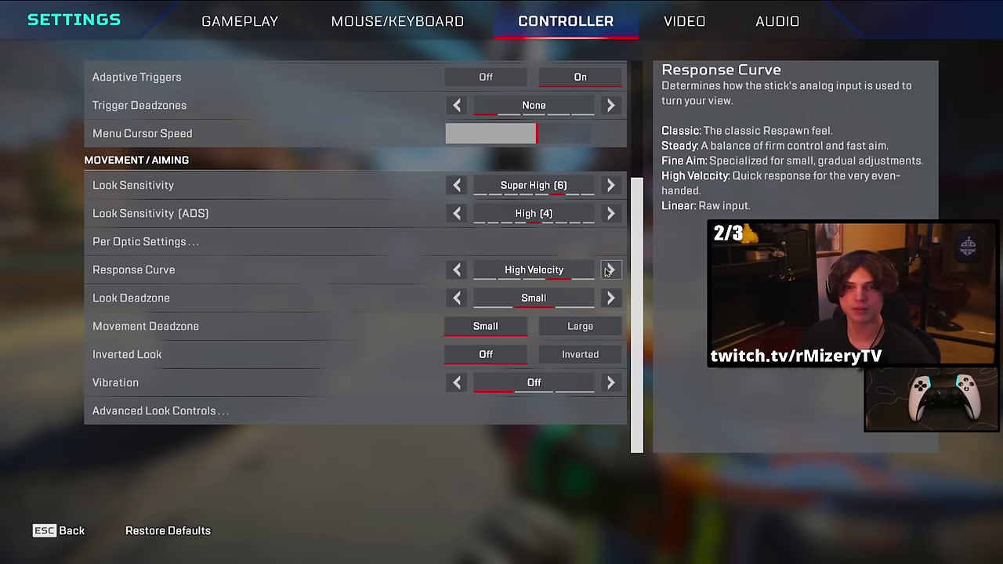
{"action": "left_click", "coordinate": [609, 271]}
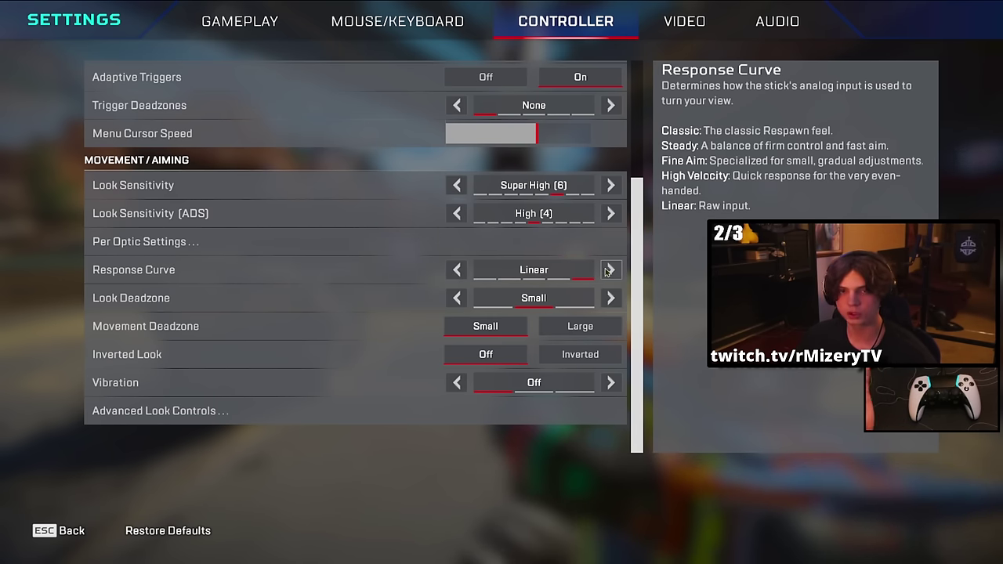
{"action": "left_click", "coordinate": [609, 270]}
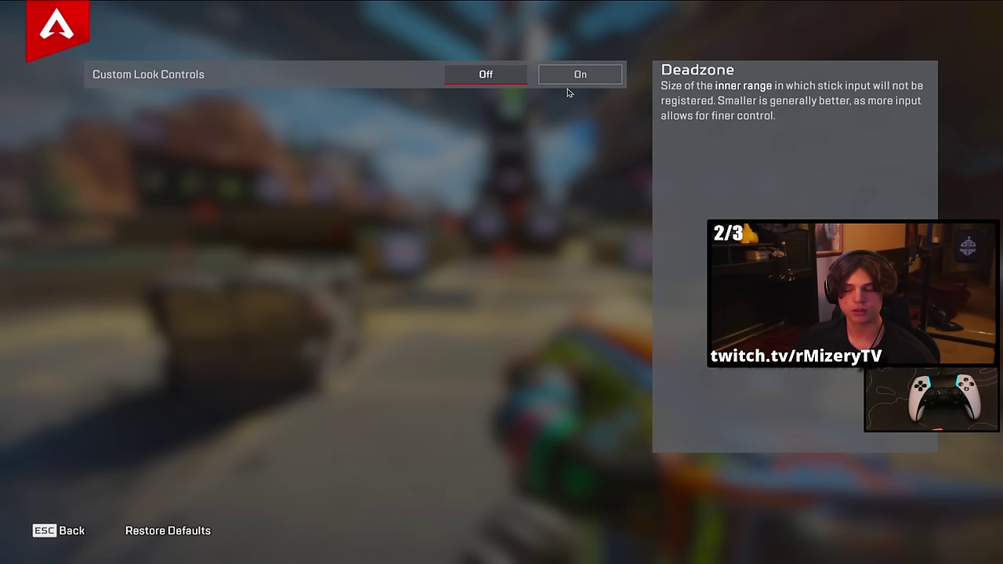
{"action": "left_click", "coordinate": [160, 410]}
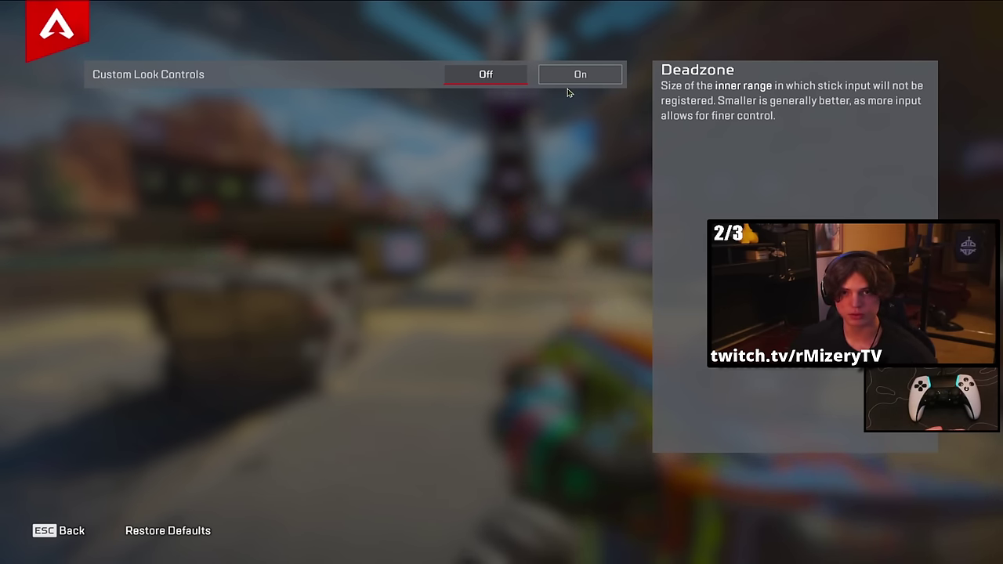
{"action": "left_click", "coordinate": [571, 79]}
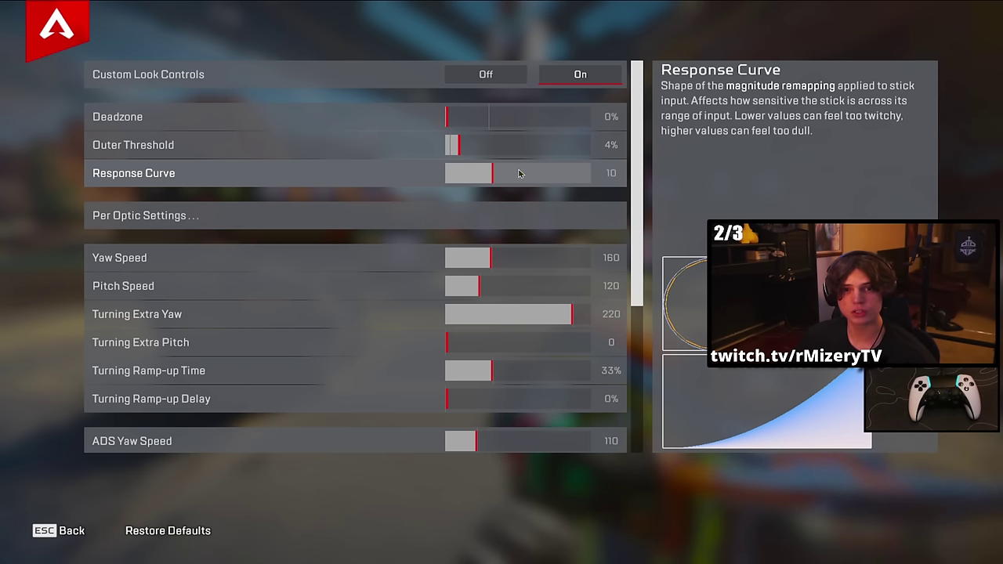
Step: Lower the custom Response Curve slider to 0, then open Per Optic Settings
{"action": "left_click_drag", "start_coordinate": [521, 171], "coordinate": [446, 180]}
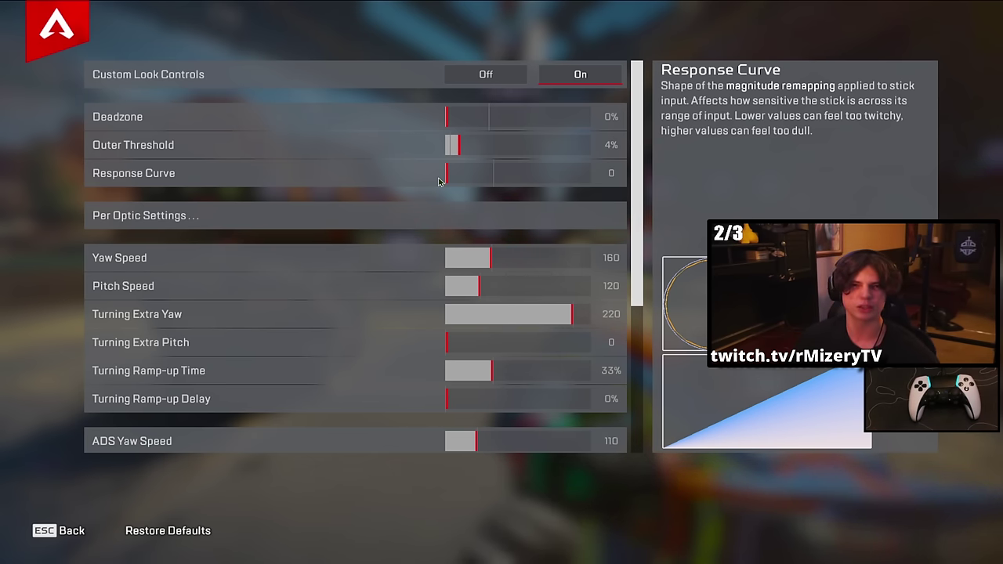
{"action": "left_click", "coordinate": [438, 215]}
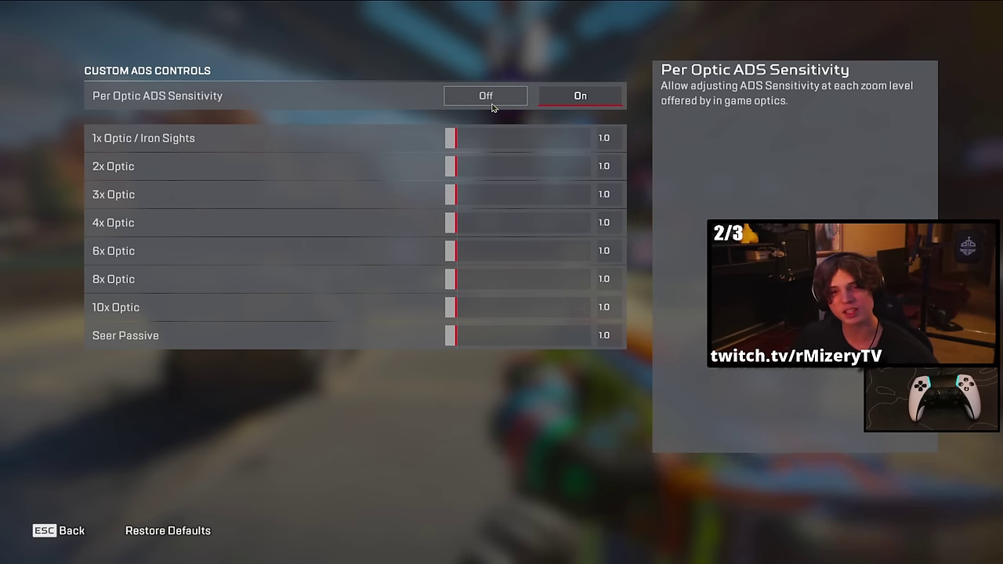
Step: Set 6x, 8x and 10x optic sensitivity to 1.4 and iron sights to 0.8, then go back
{"action": "left_click", "coordinate": [465, 251]}
{"action": "left_click", "coordinate": [466, 279]}
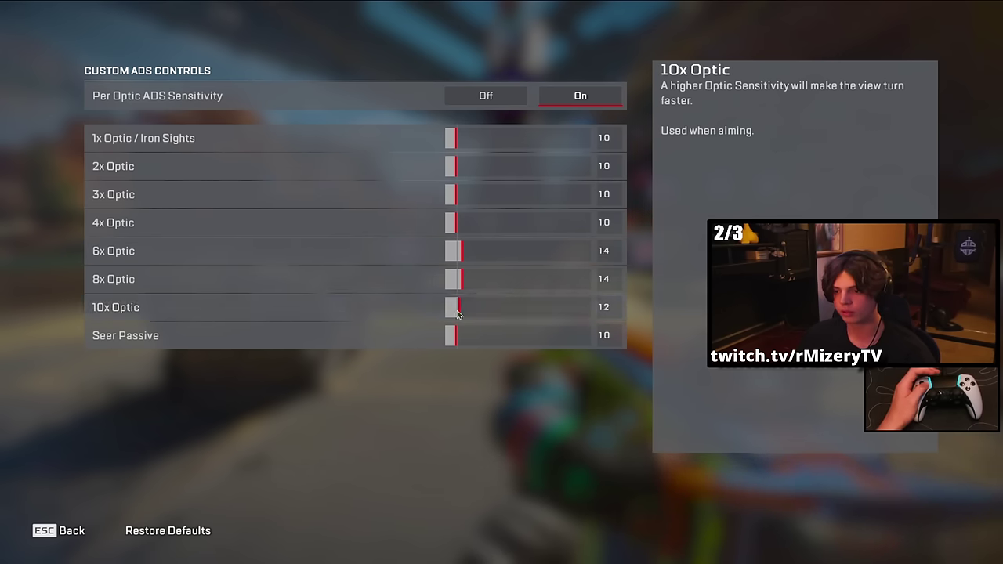
{"action": "left_click", "coordinate": [454, 307]}
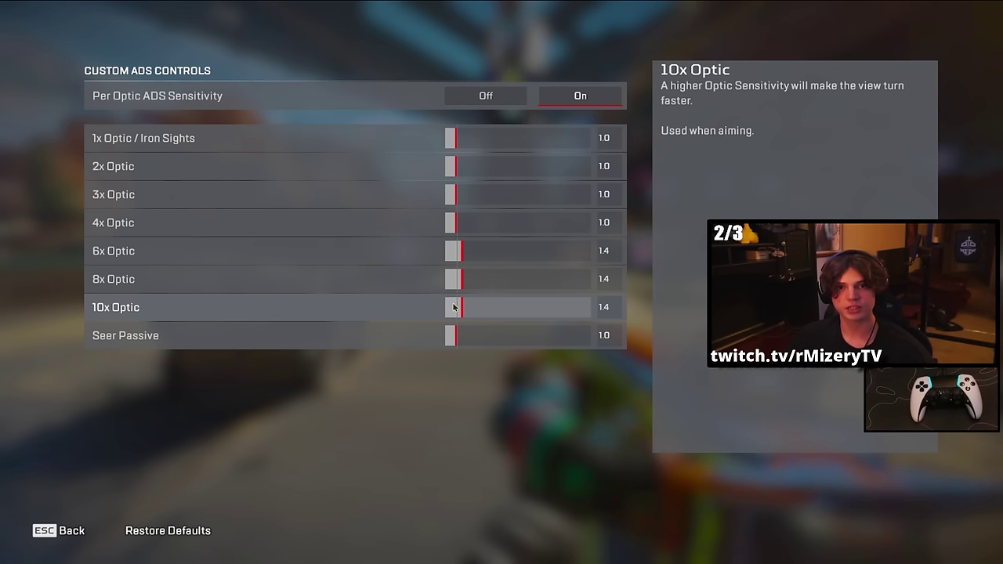
{"action": "left_click", "coordinate": [448, 138]}
{"action": "left_click_drag", "start_coordinate": [451, 140], "coordinate": [455, 142]}
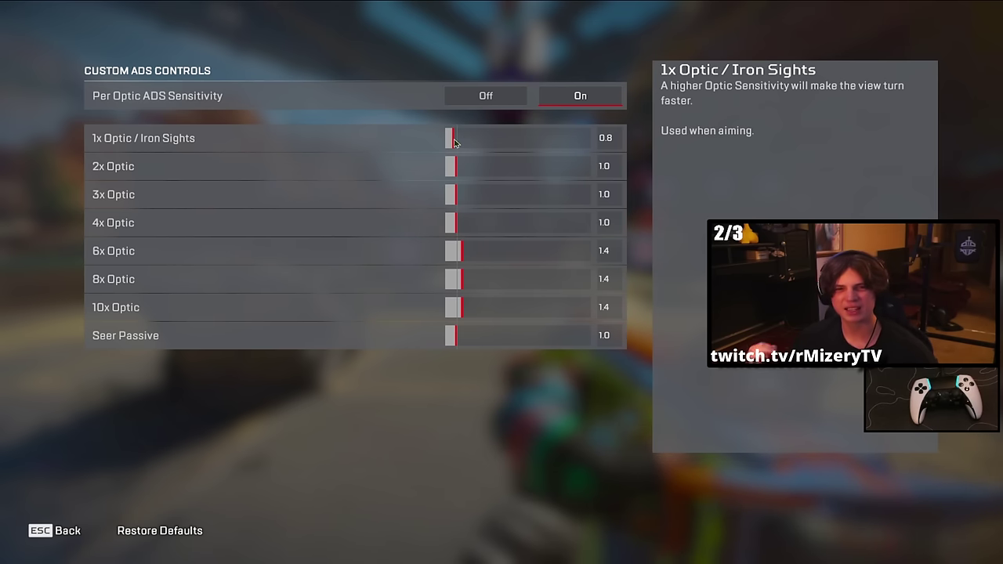
{"action": "key", "text": "Escape"}
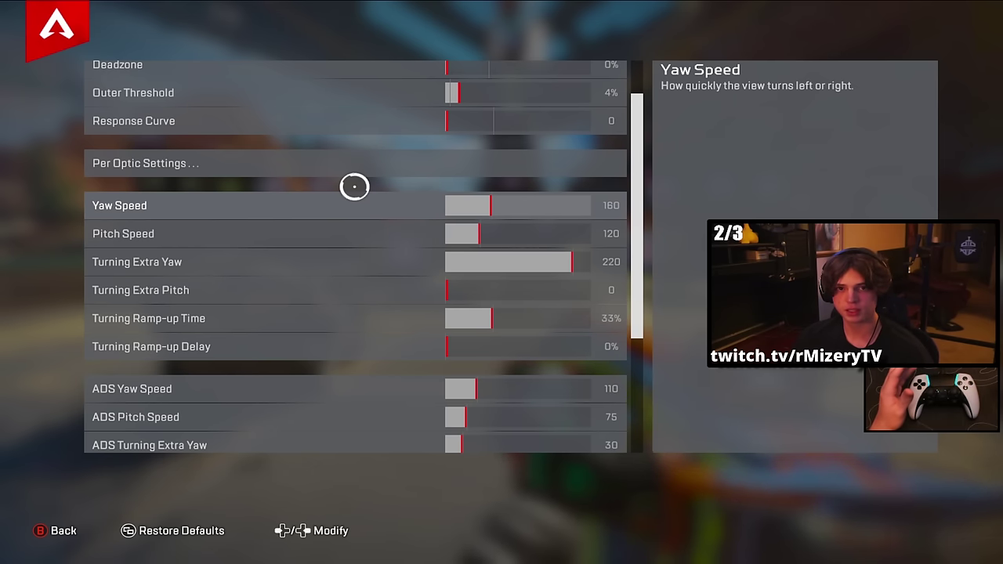
Step: Switch Custom Look Controls Off and return to the main controller settings list
{"action": "scroll", "coordinate": [502, 157], "scroll_direction": "up", "scroll_amount": 2}
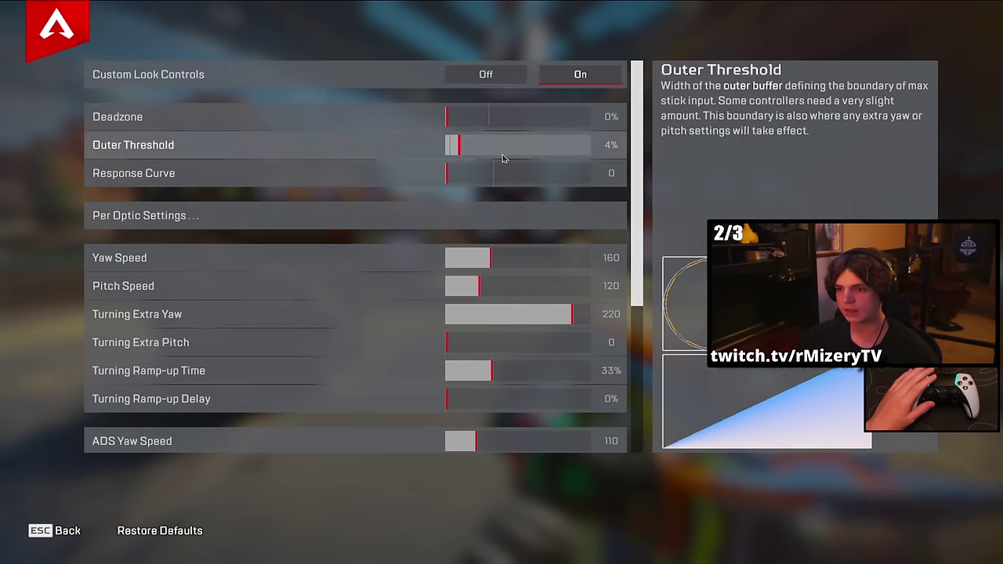
{"action": "left_click", "coordinate": [480, 72]}
{"action": "left_click", "coordinate": [66, 527]}
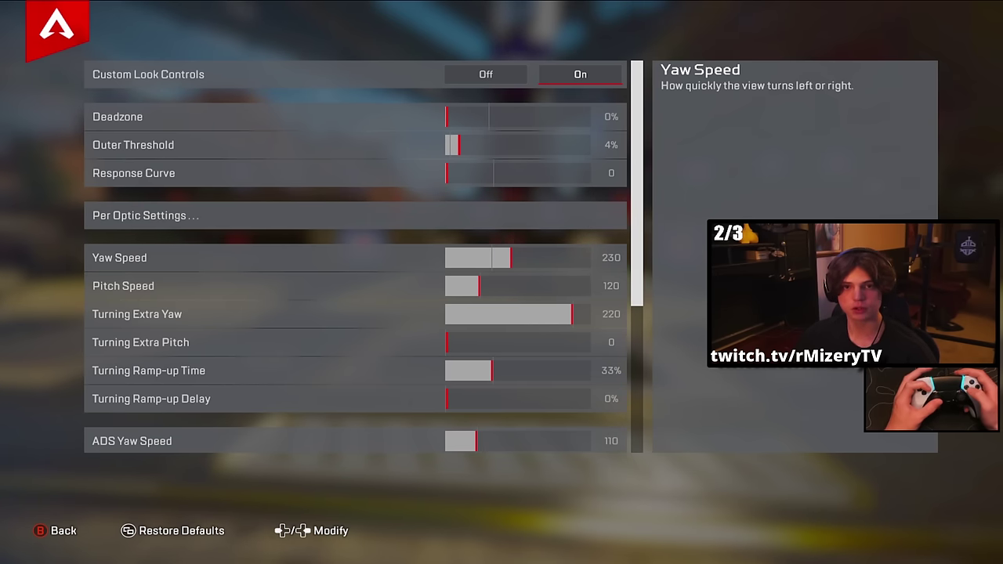
Step: Raise Pitch Speed, set Turning Extra Yaw and Pitch to 250, and Ramp-up Time to 0%
{"action": "key", "text": "Down"}
{"action": "key", "text": "Right"}
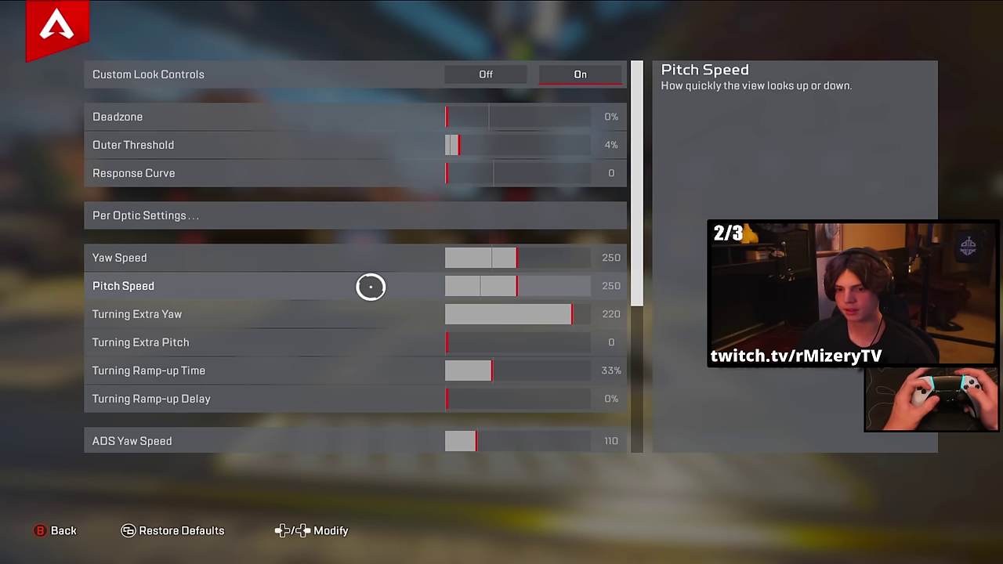
{"action": "left_click", "coordinate": [589, 314]}
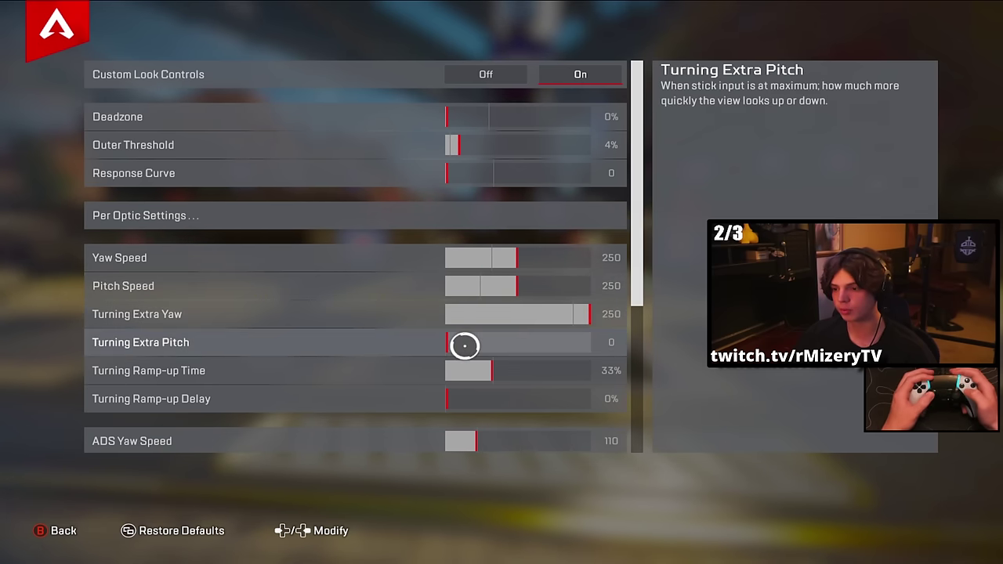
{"action": "left_click", "coordinate": [591, 343]}
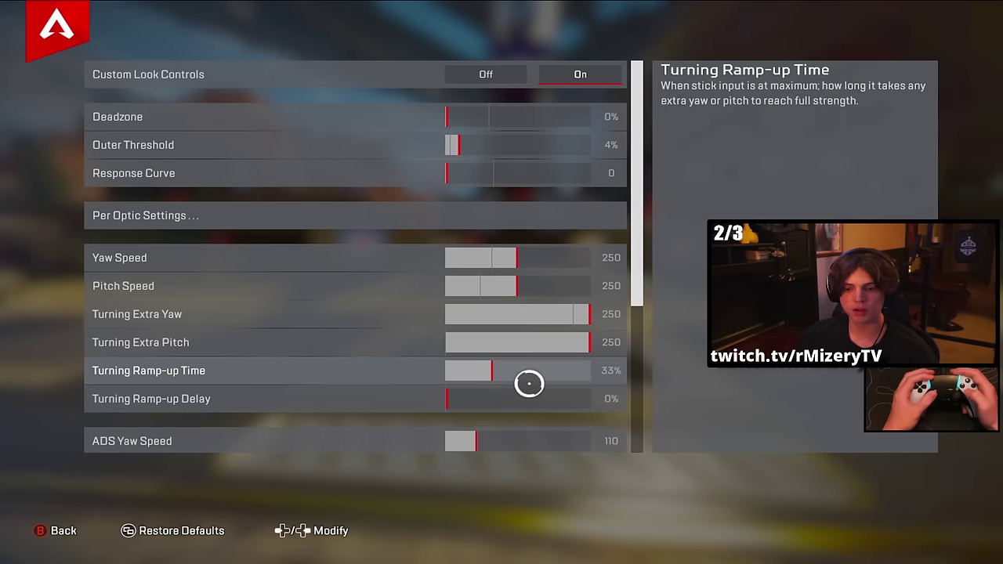
{"action": "left_click_drag", "start_coordinate": [491, 383], "coordinate": [394, 381]}
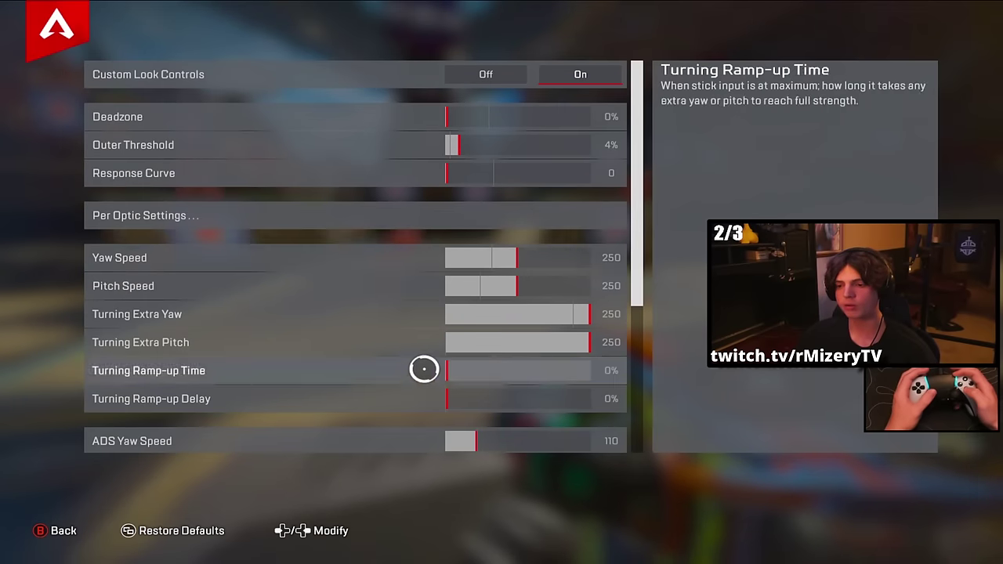
Step: Push both the Yaw Speed and Pitch Speed sliders up to 350 with the D-pad
{"action": "key", "text": "Right"}
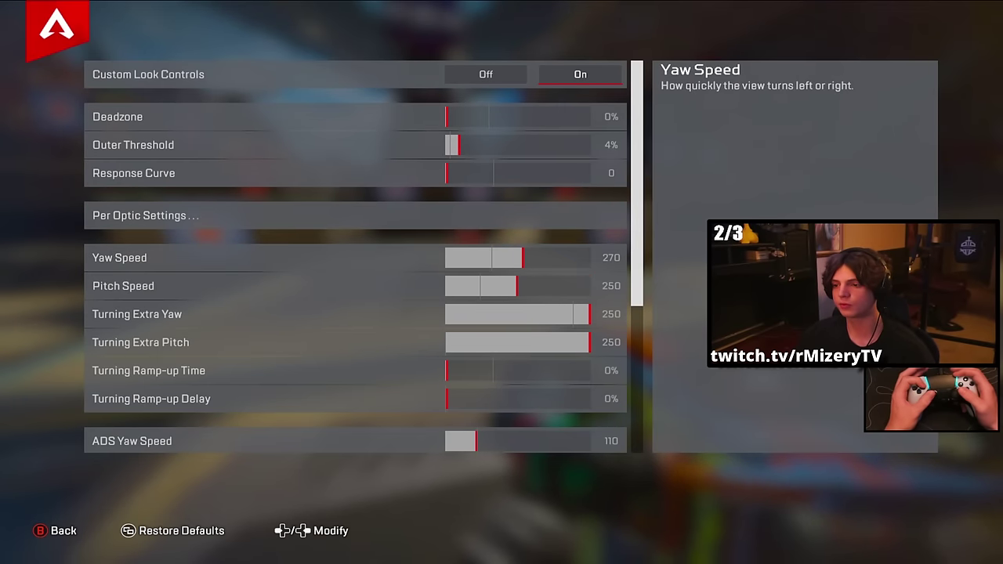
{"action": "key", "text": "Down"}
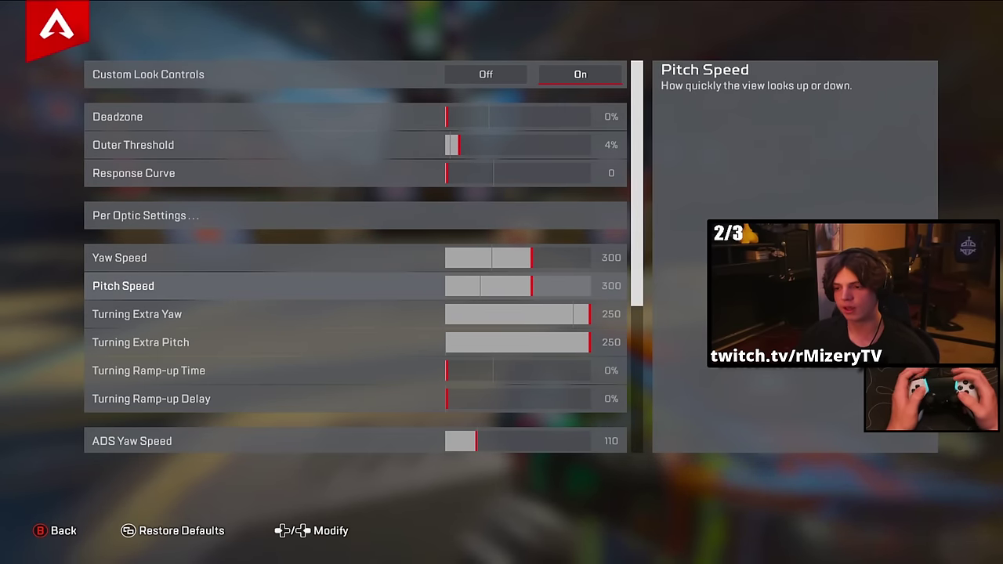
{"action": "key", "text": "Right"}
{"action": "key", "text": "Up"}
{"action": "key", "text": "Up"}
{"action": "key", "text": "Down"}
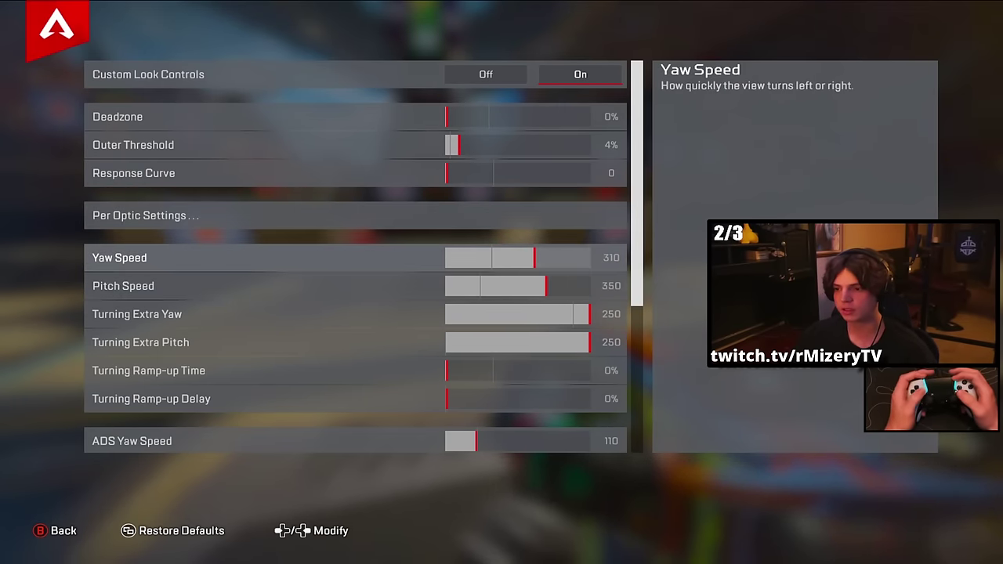
{"action": "key", "text": "Right"}
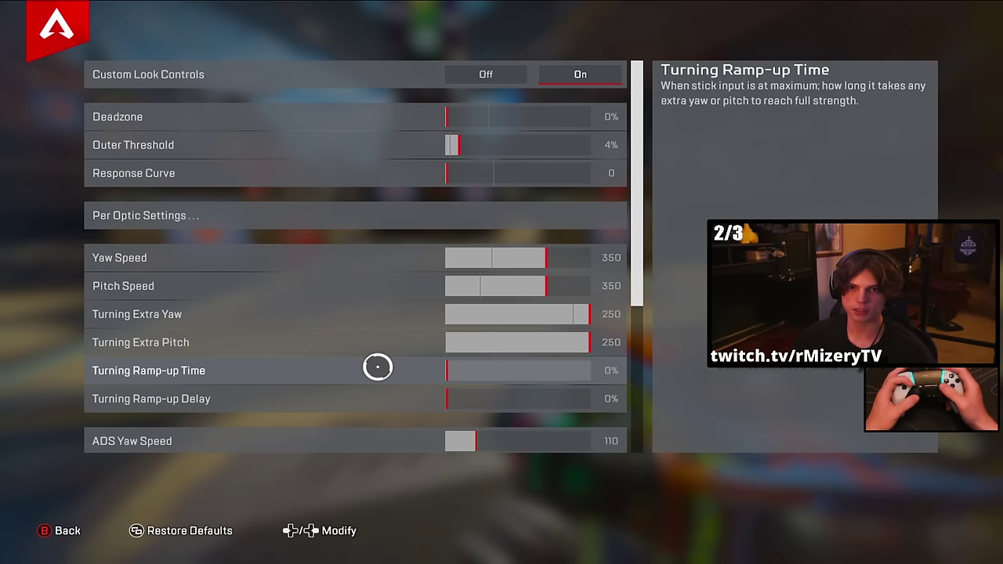
{"action": "key", "text": "Down"}
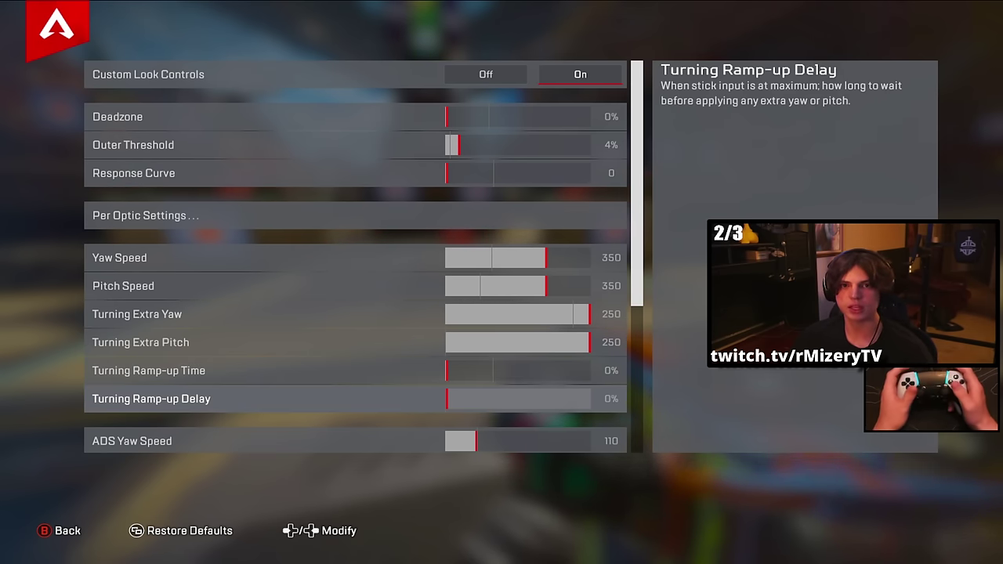